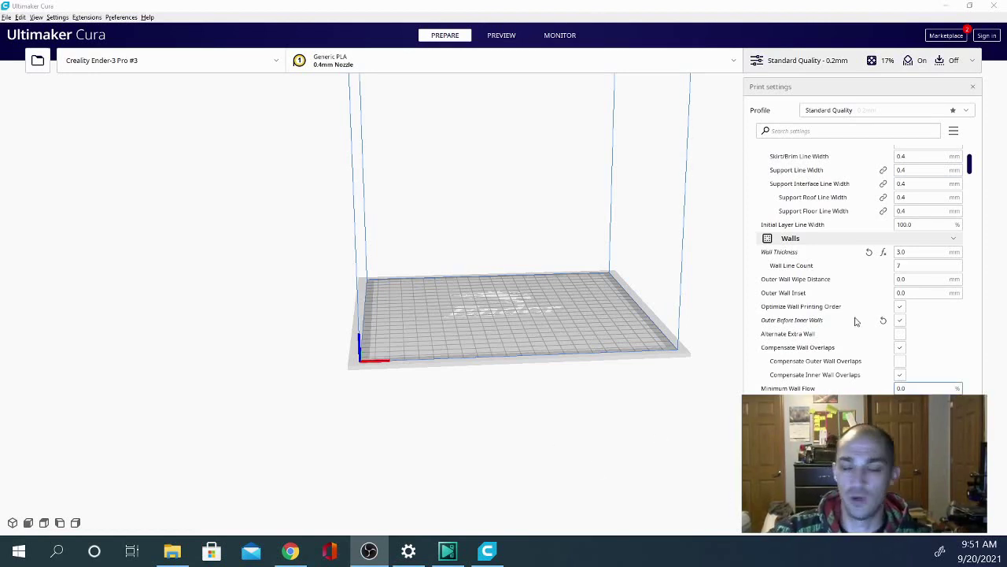
Enter 20 mm as the Wall Thickness so the Wall Line Count becomes 50.
{"action": "left_click", "coordinate": [910, 265]}
{"action": "left_click", "coordinate": [910, 252]}
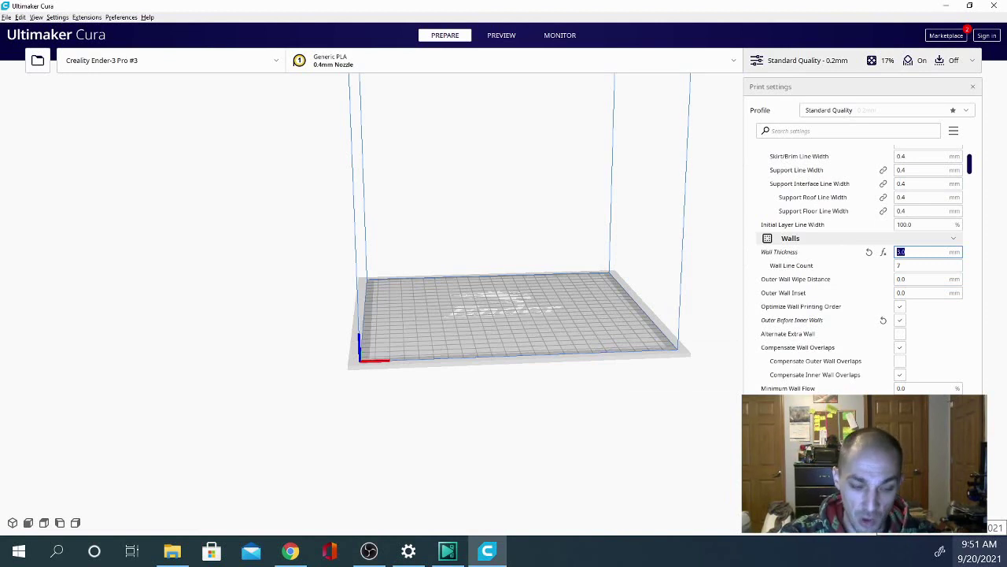
{"action": "type", "text": "20"}
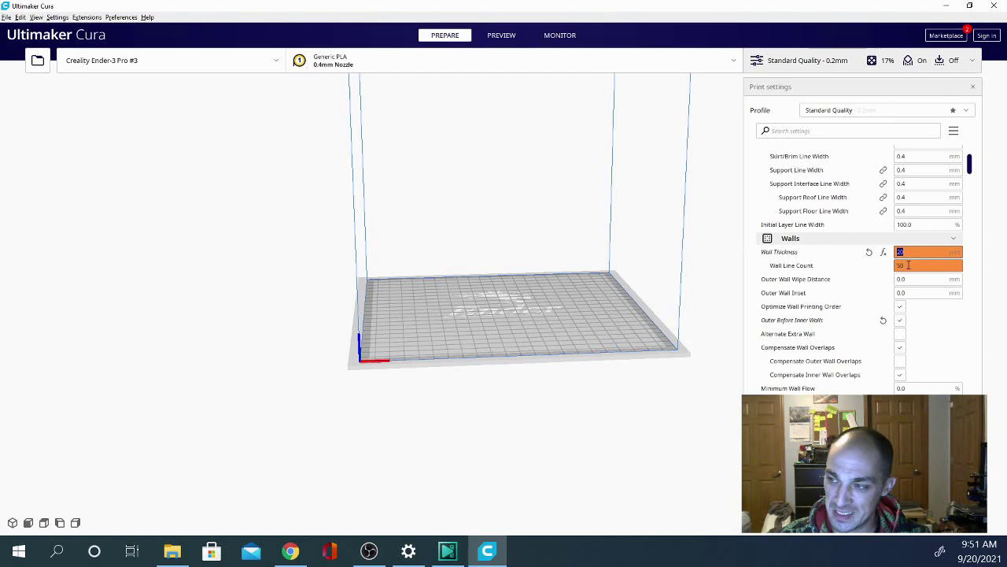
{"action": "key", "text": "Tab"}
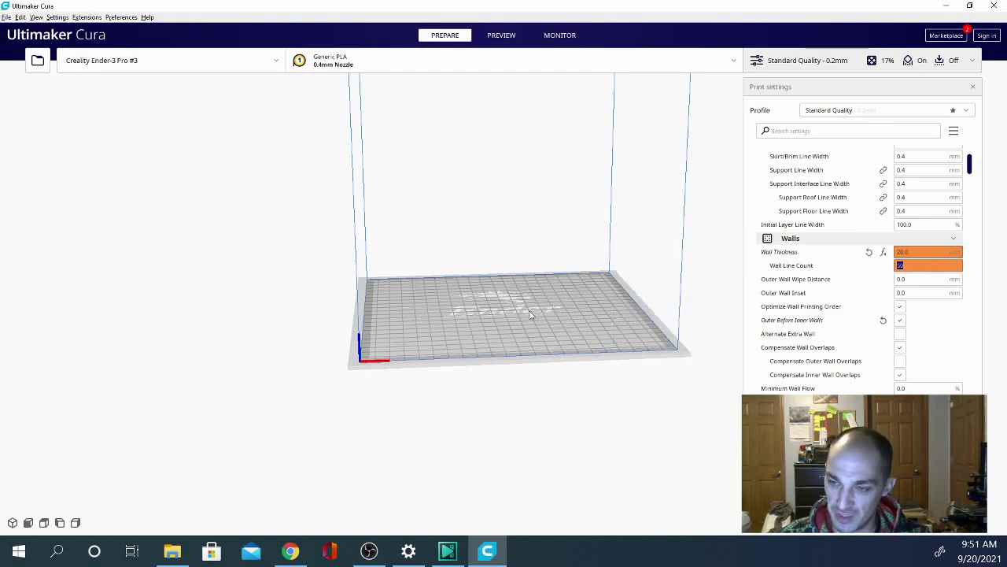
{"action": "left_click", "coordinate": [917, 253]}
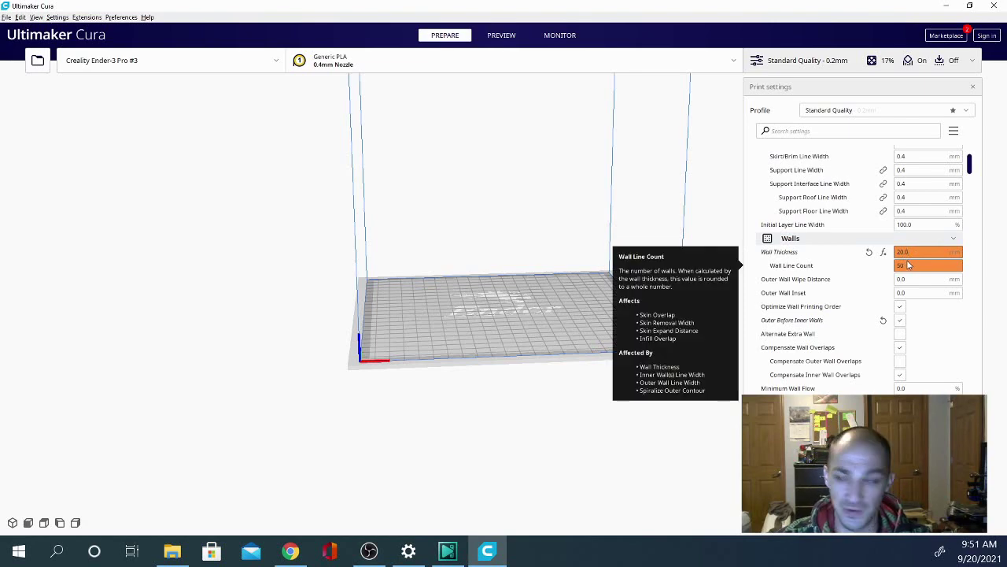
{"action": "scroll", "coordinate": [821, 348], "scroll_direction": "down", "scroll_amount": 3}
{"action": "scroll", "coordinate": [815, 343], "scroll_direction": "up", "scroll_amount": 2}
{"action": "scroll", "coordinate": [815, 344], "scroll_direction": "up", "scroll_amount": 4}
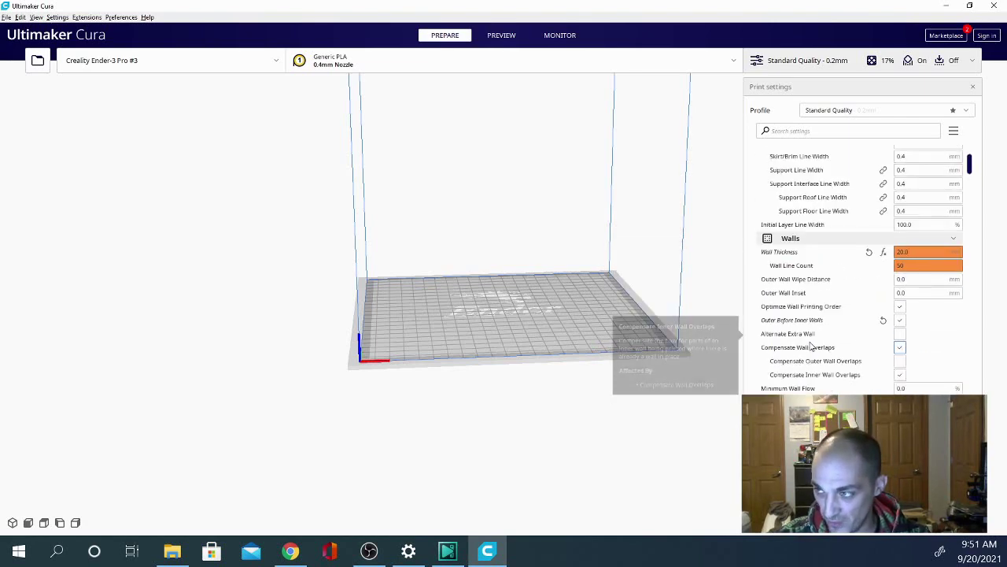
Change Line Width from 0.4 to 0.5 mm, dropping the wall line count to 40.
{"action": "left_click", "coordinate": [912, 192]}
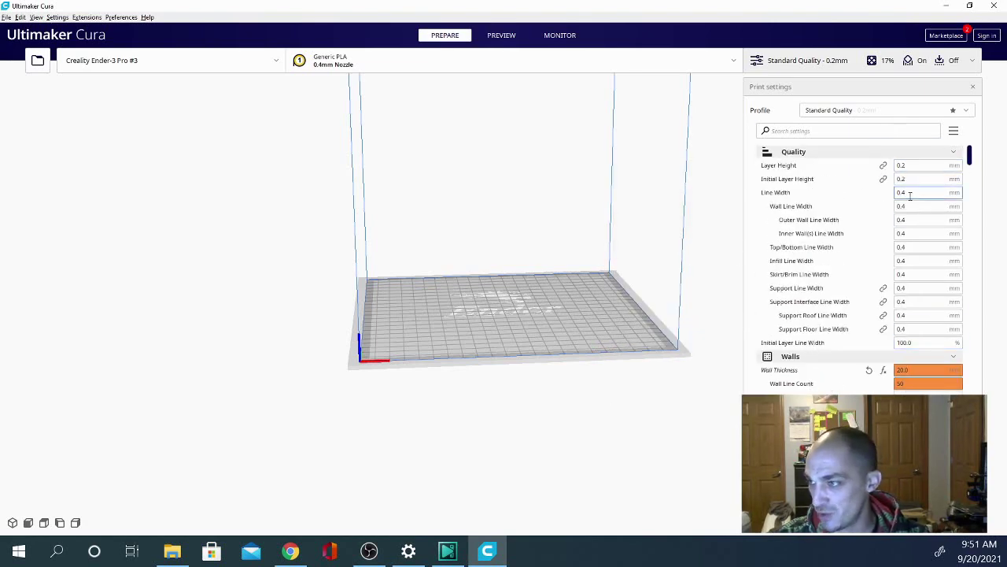
{"action": "type", "text": "5"}
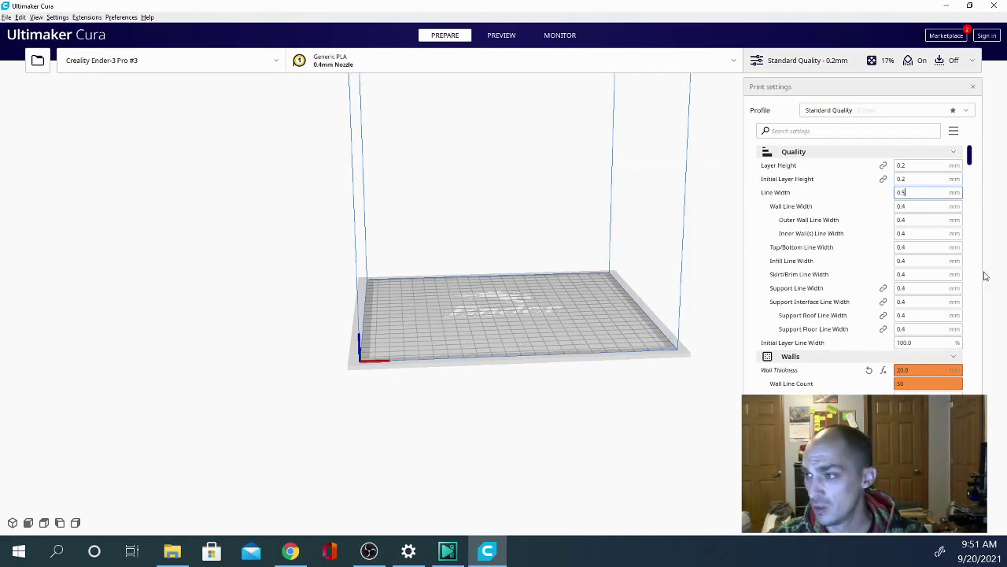
{"action": "left_click", "coordinate": [898, 220]}
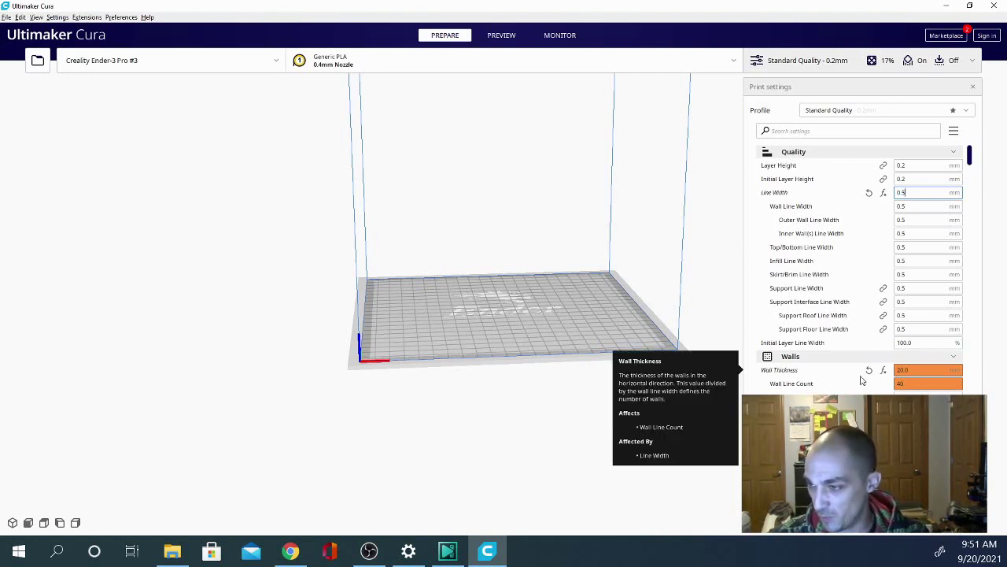
Replace the 20 mm Wall Thickness with 5 mm.
{"action": "left_click_drag", "start_coordinate": [910, 369], "coordinate": [897, 369]}
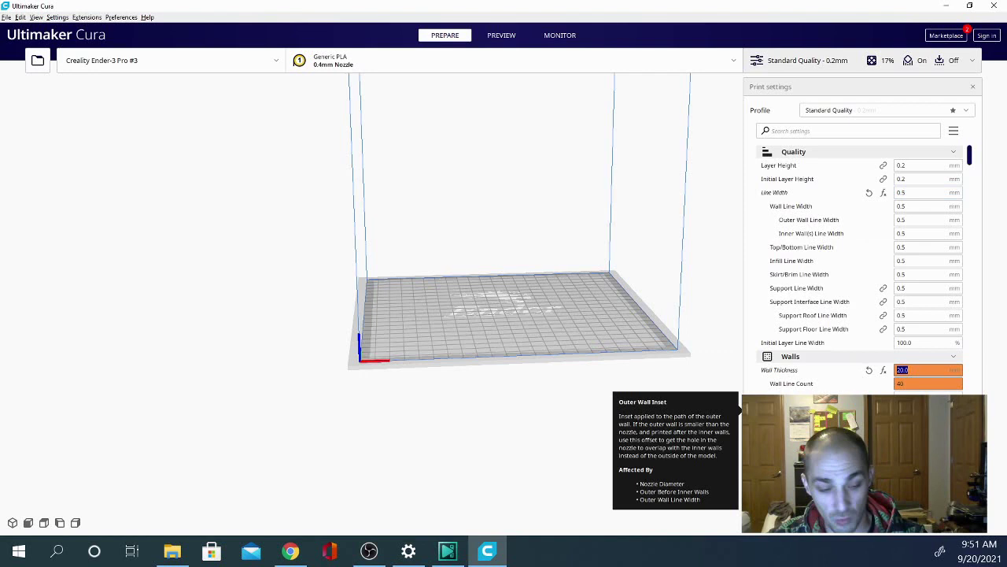
{"action": "type", "text": "1"}
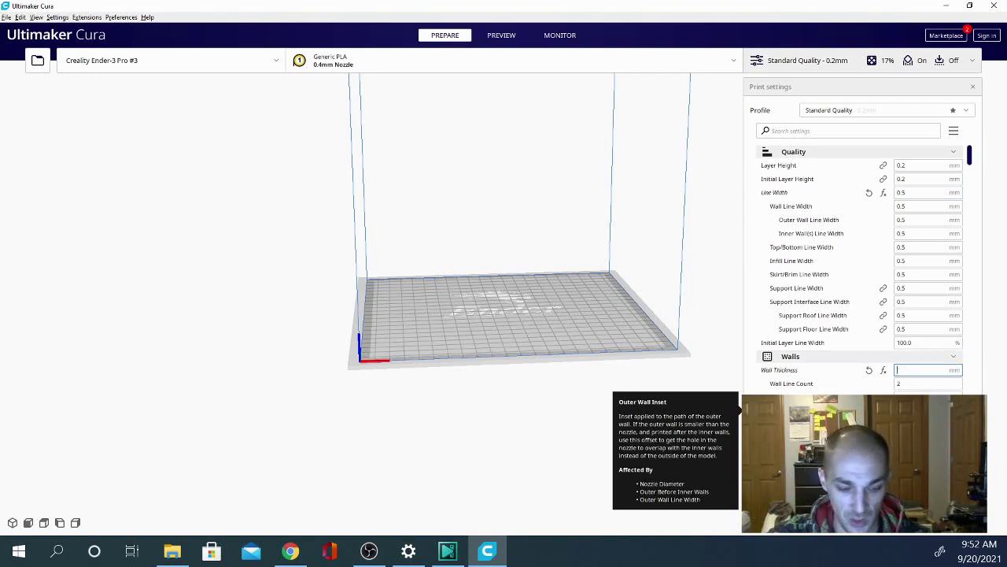
{"action": "key", "text": "BackSpace"}
{"action": "type", "text": "5"}
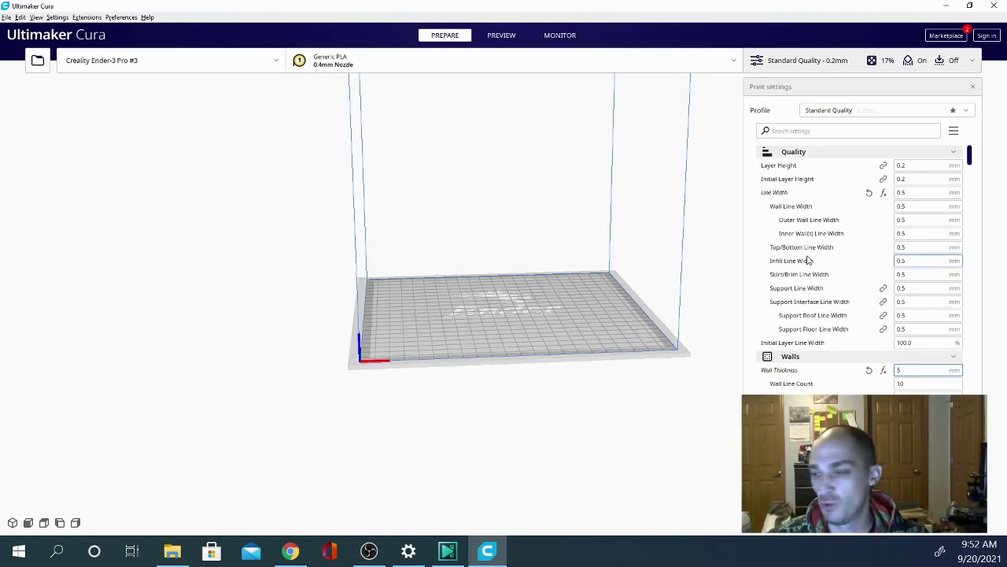
Return Line Width to 0.4 mm and enter a 1.2 mm Wall Thickness.
{"action": "left_click", "coordinate": [903, 193]}
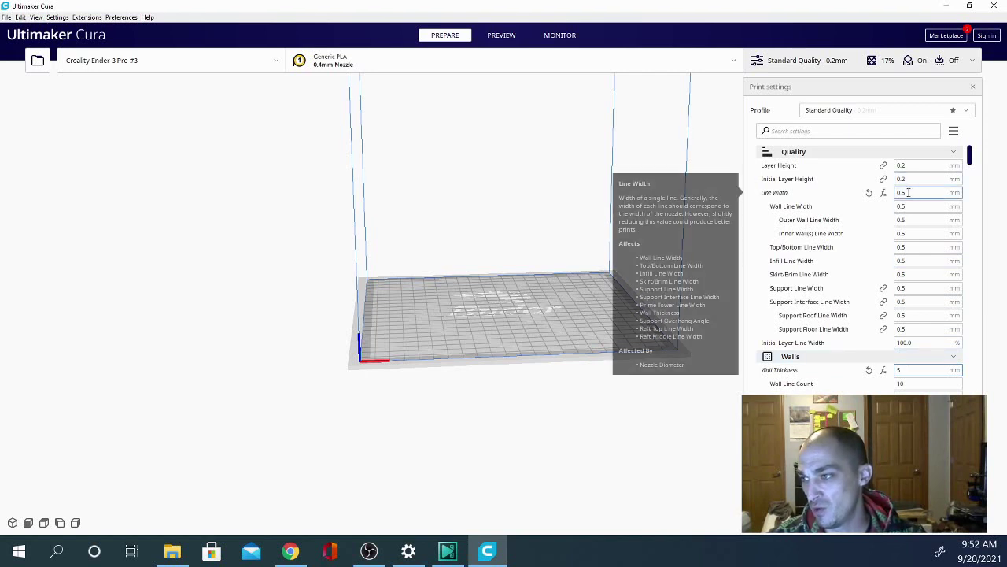
{"action": "double_click", "coordinate": [903, 193]}
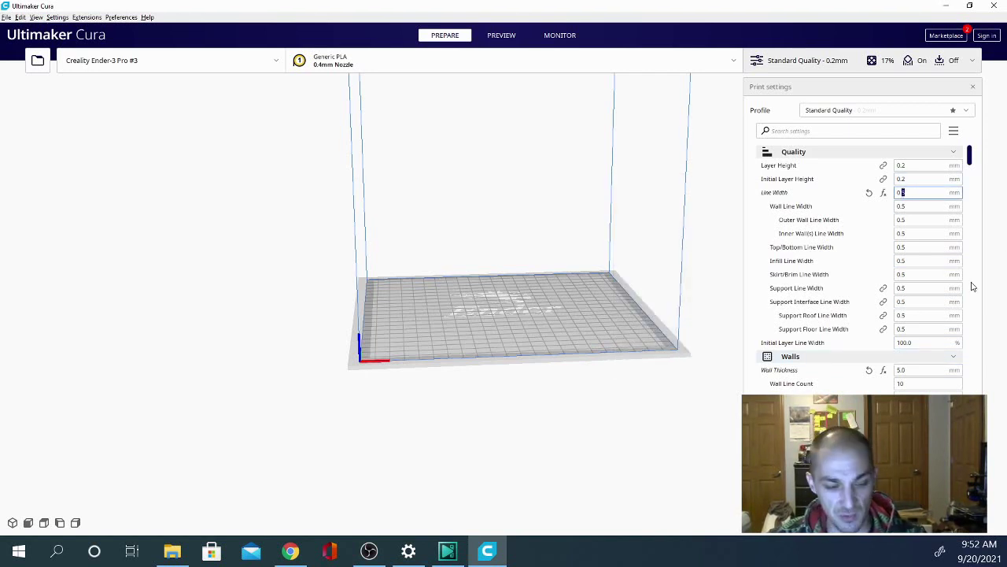
{"action": "type", "text": "4"}
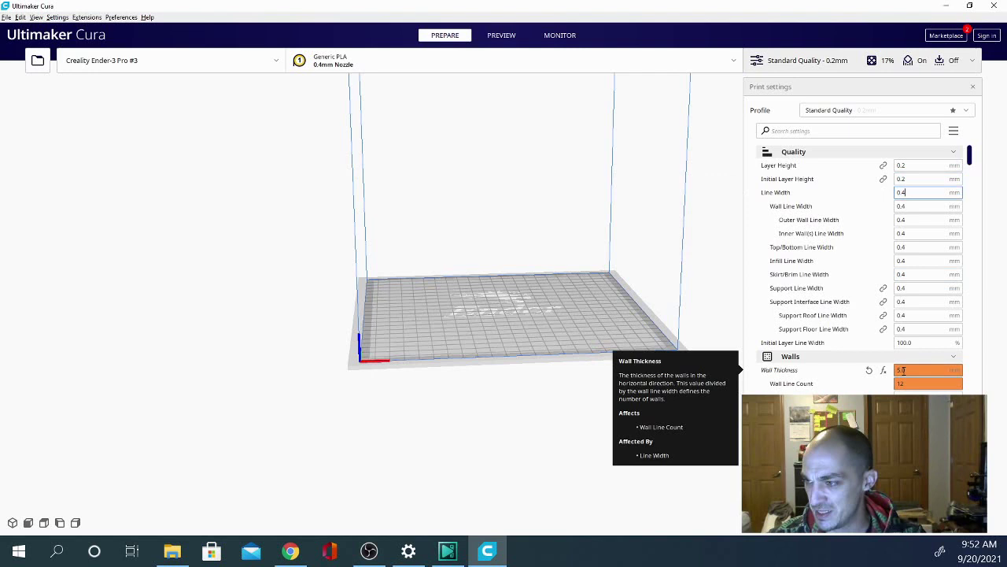
{"action": "left_click", "coordinate": [917, 369]}
{"action": "left_click_drag", "start_coordinate": [925, 370], "coordinate": [850, 369]}
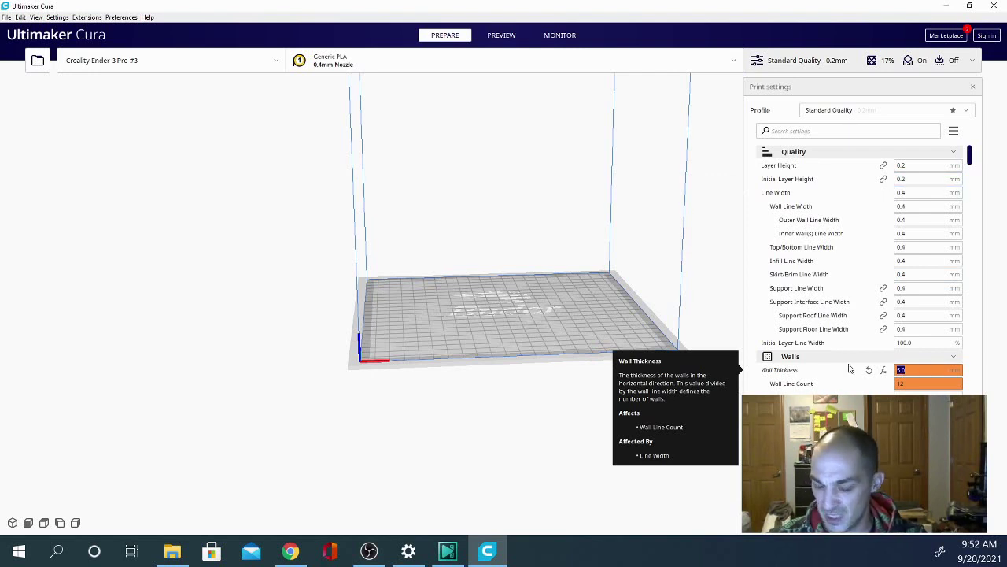
{"action": "type", "text": "1.2"}
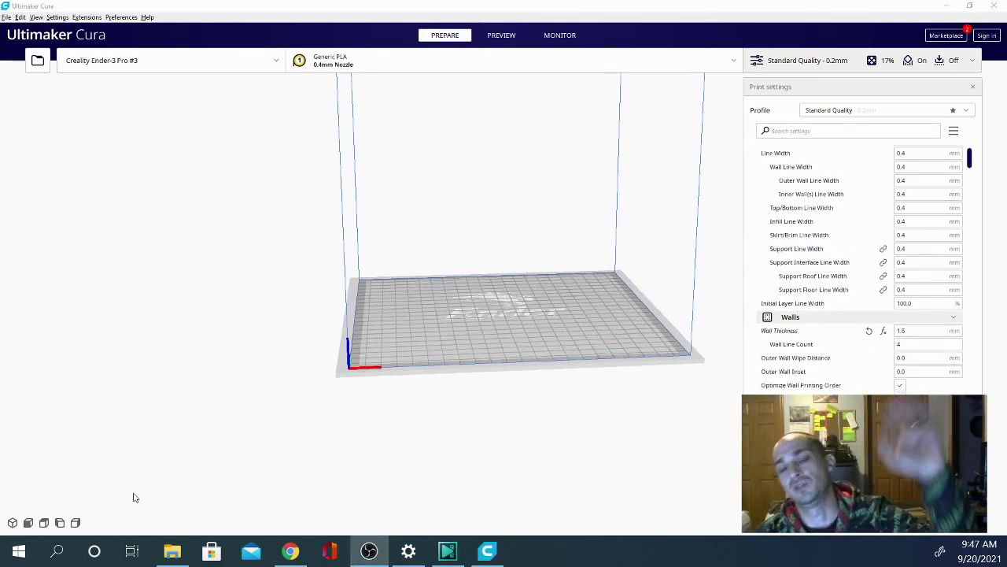
Read the YouTube Studio comments, then switch back to the Ultimaker Cura window.
{"action": "left_click", "coordinate": [291, 551]}
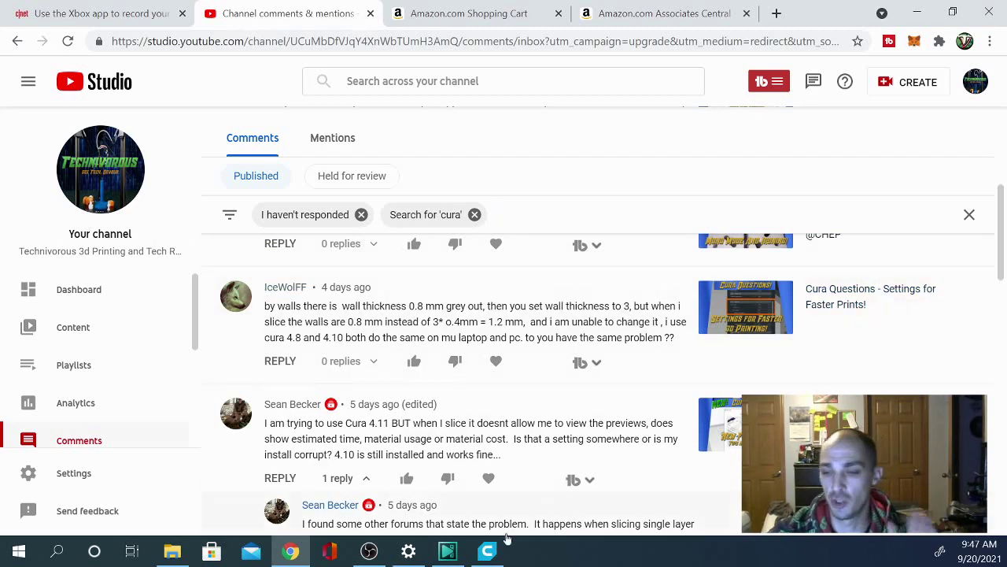
{"action": "left_click", "coordinate": [487, 551]}
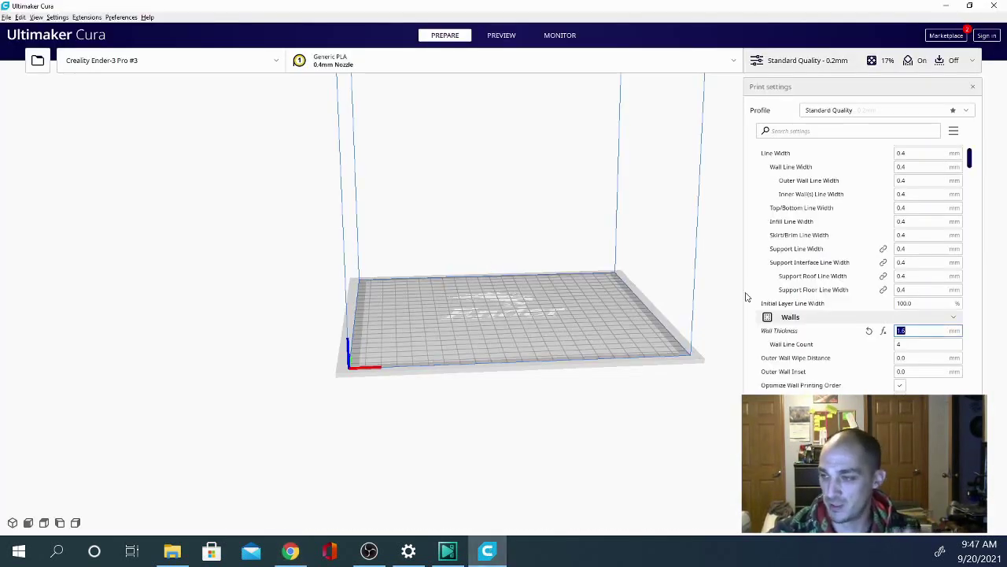
{"action": "scroll", "coordinate": [776, 327], "scroll_direction": "down", "scroll_amount": 2}
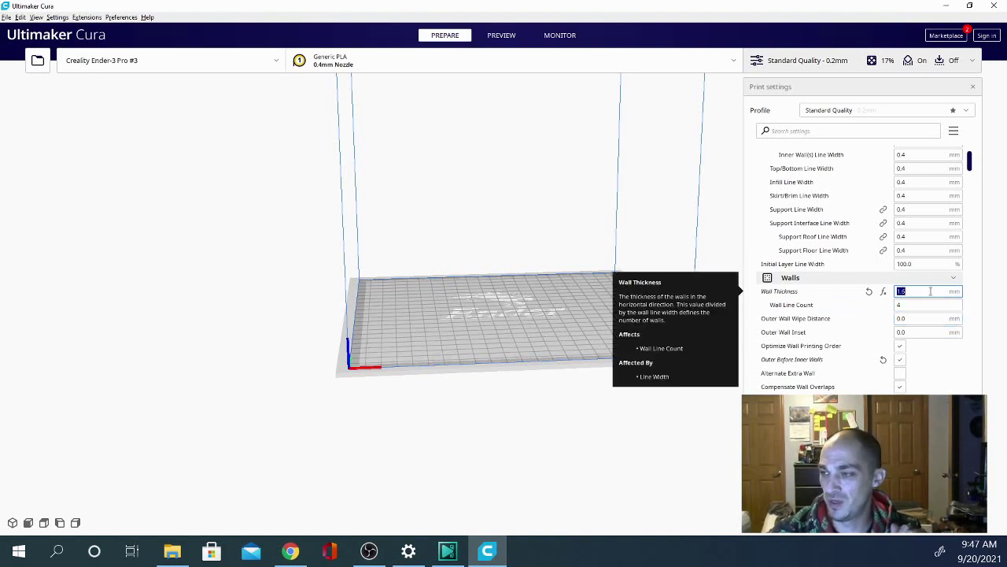
{"action": "scroll", "coordinate": [779, 299], "scroll_direction": "up", "scroll_amount": 3}
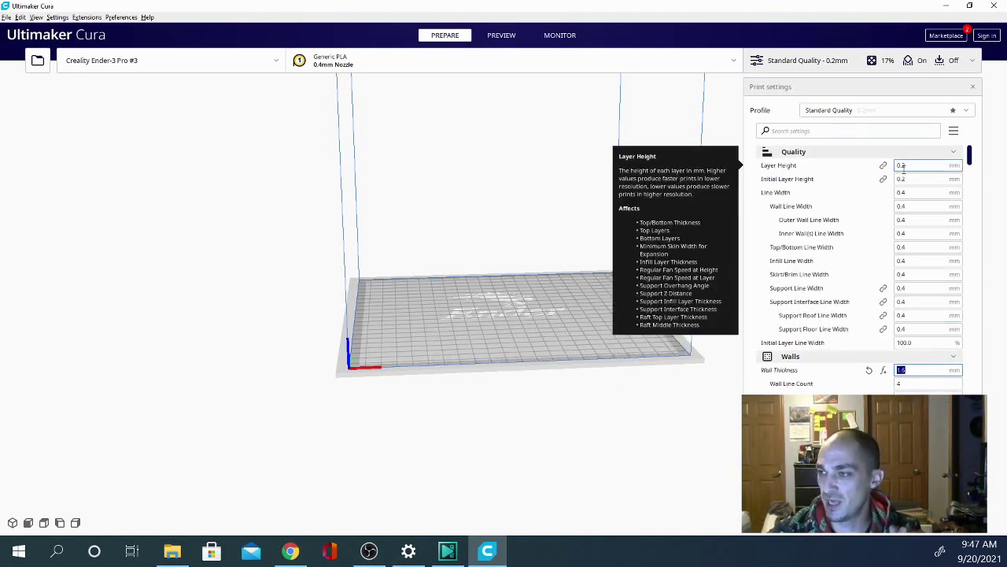
{"action": "double_click", "coordinate": [910, 192]}
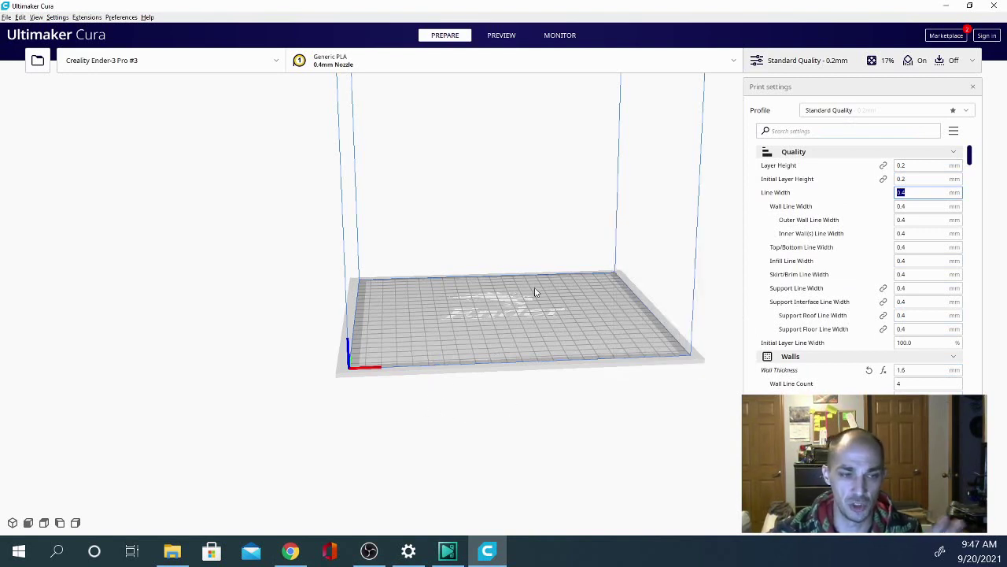
{"action": "scroll", "coordinate": [587, 246], "scroll_direction": "up", "scroll_amount": 3}
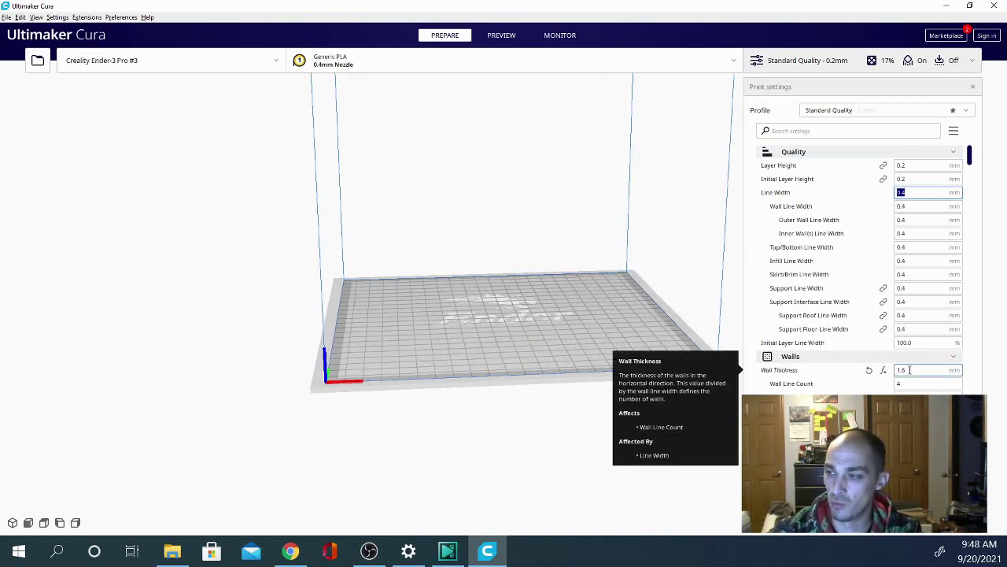
{"action": "left_click", "coordinate": [598, 446]}
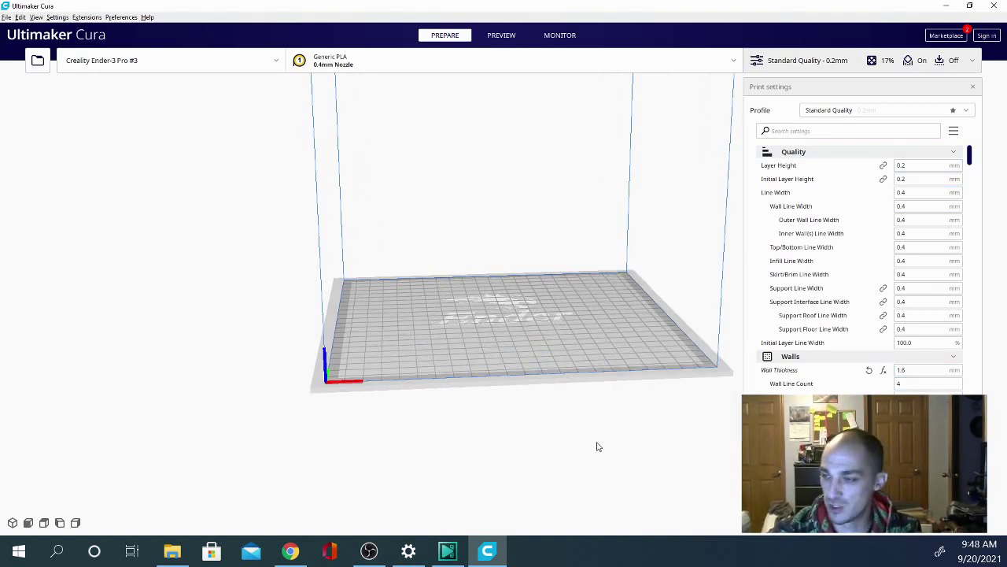
{"action": "scroll", "coordinate": [431, 317], "scroll_direction": "down", "scroll_amount": 2}
{"action": "scroll", "coordinate": [892, 367], "scroll_direction": "down", "scroll_amount": 3}
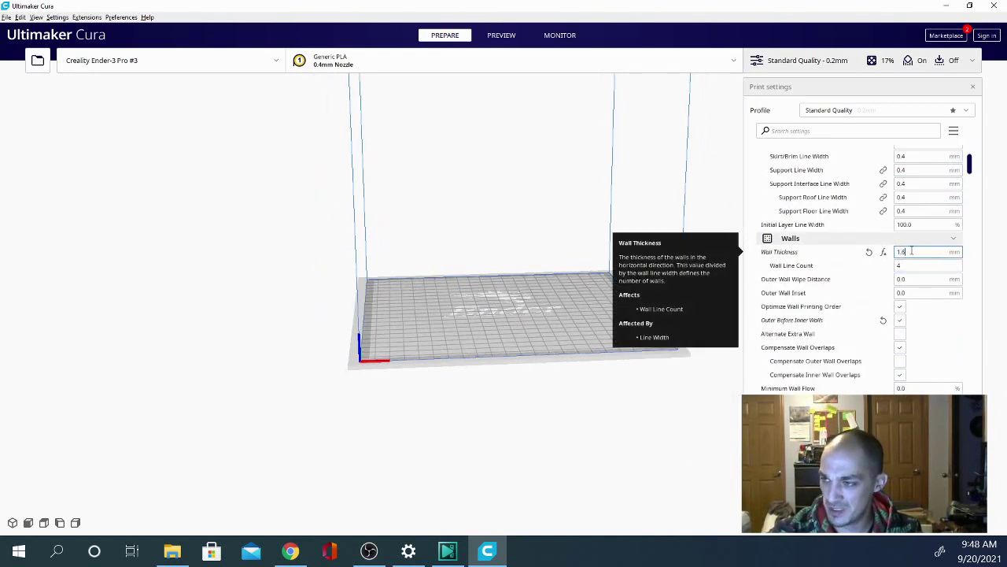
Set Wall Thickness to 0.8 mm, then override Wall Line Count with 4.
{"action": "double_click", "coordinate": [907, 251]}
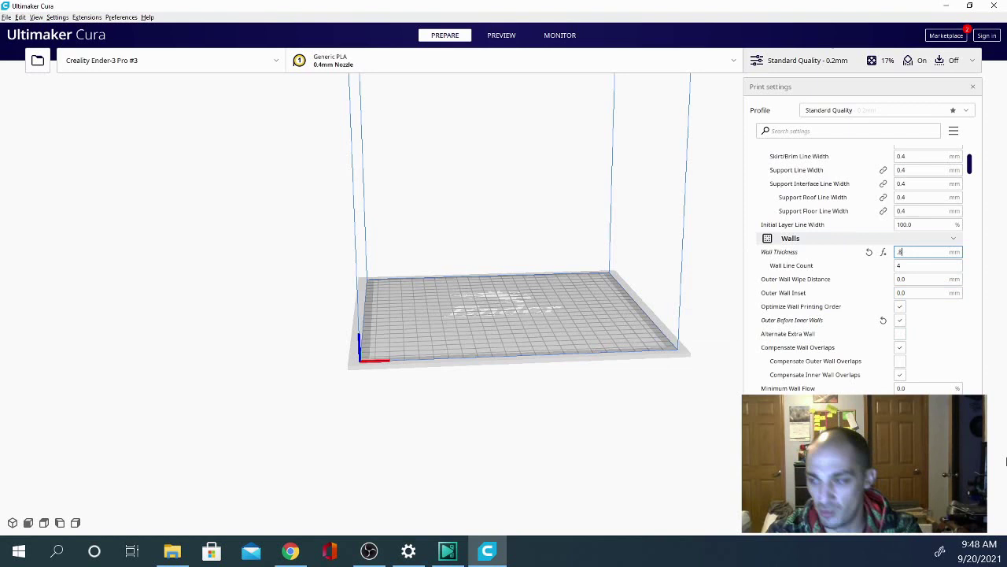
{"action": "type", "text": "0"}
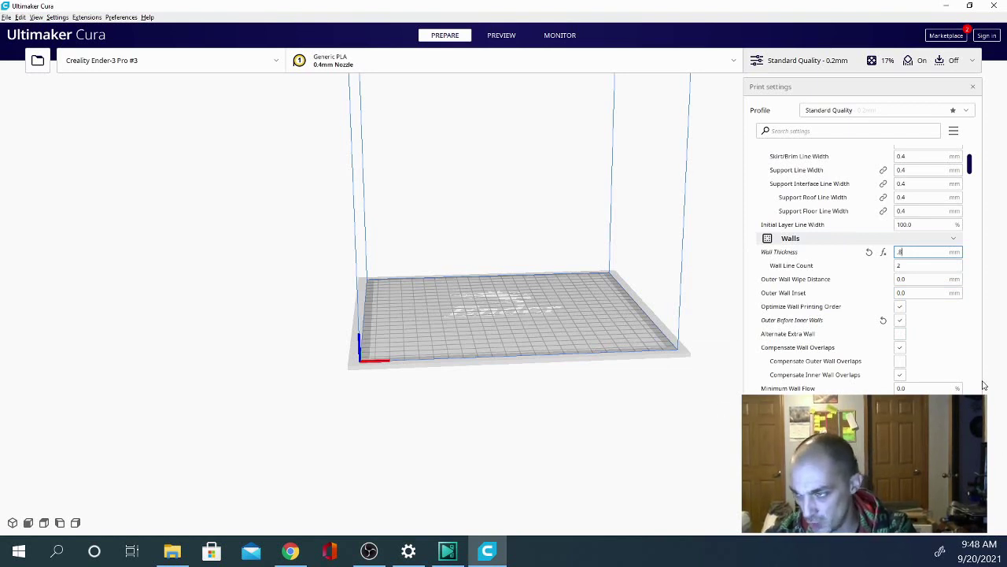
{"action": "type", "text": ".8"}
{"action": "key", "text": "Tab"}
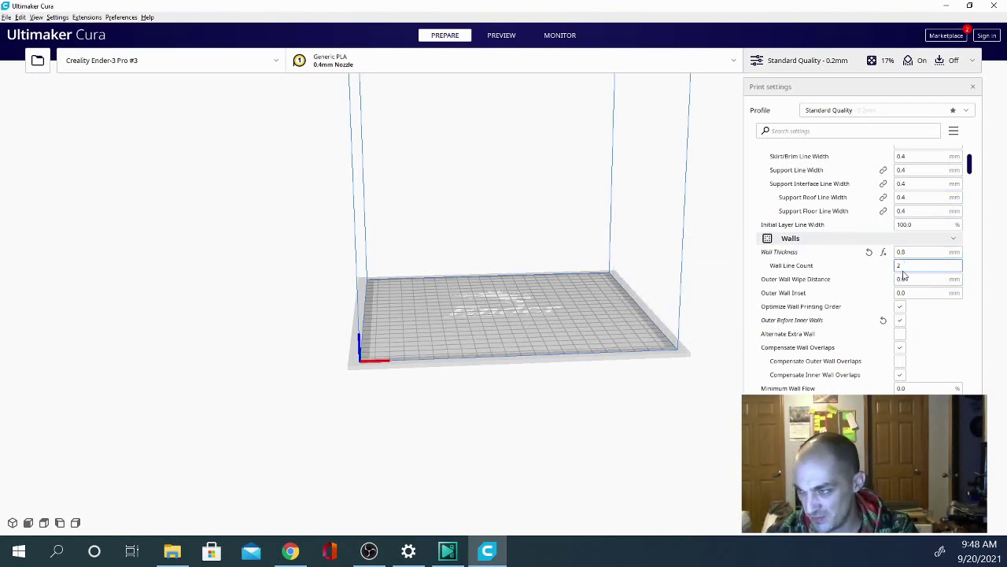
{"action": "type", "text": "4"}
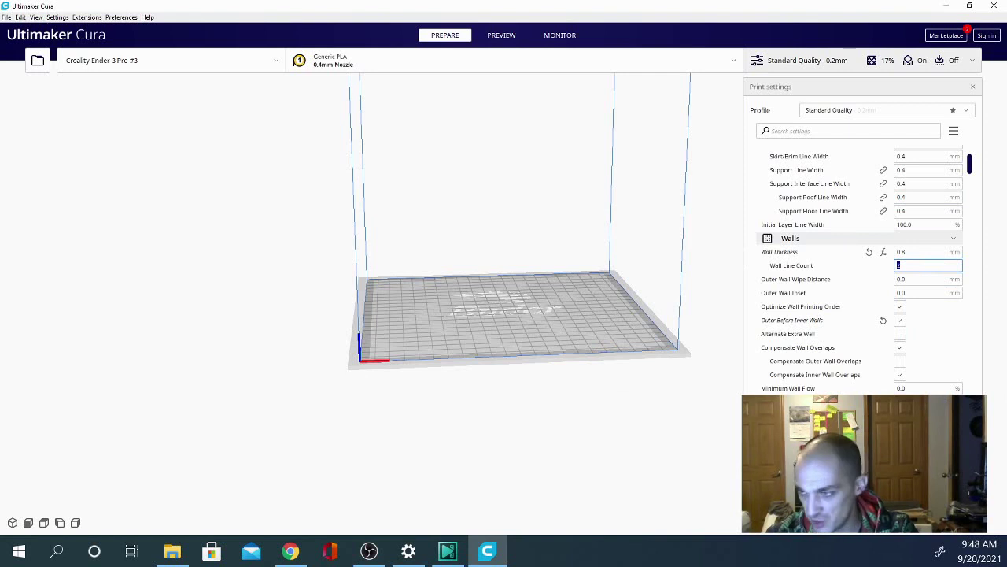
{"action": "type", "text": "4"}
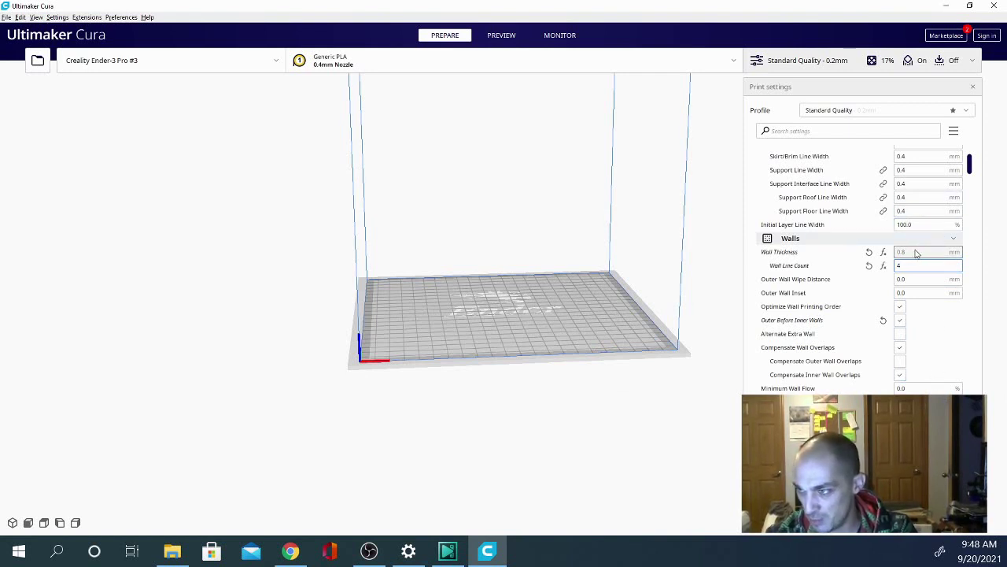
{"action": "mouse_move", "coordinate": [901, 253]}
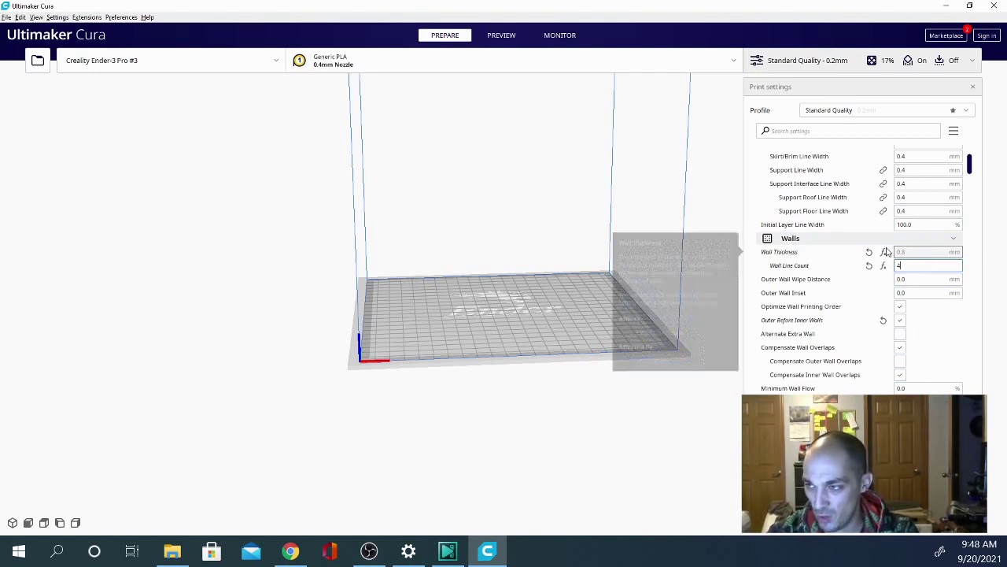
{"action": "mouse_move", "coordinate": [832, 312]}
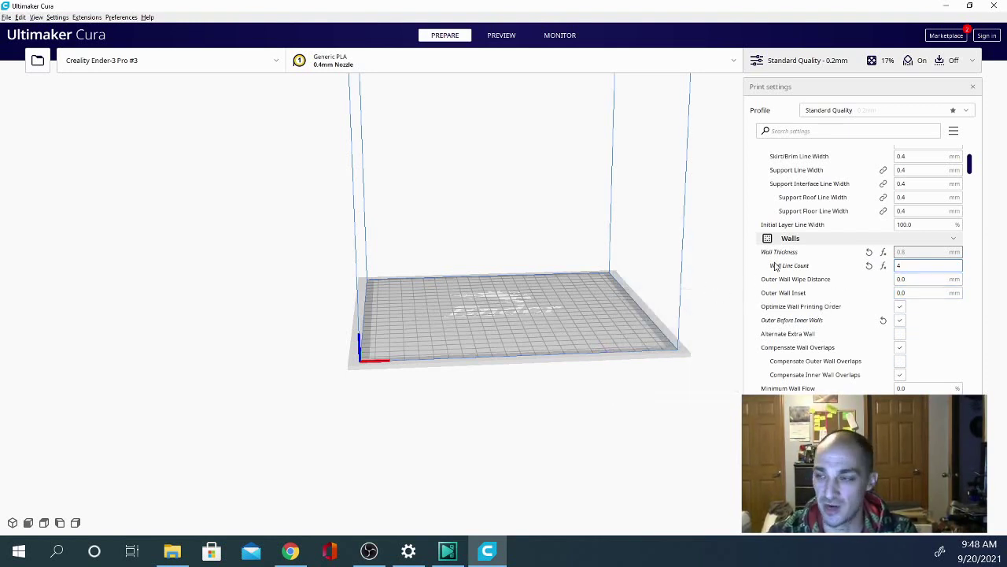
Reset the Wall Line Count override so the 1.6 mm Wall Thickness drives 4 walls again.
{"action": "left_click", "coordinate": [905, 252]}
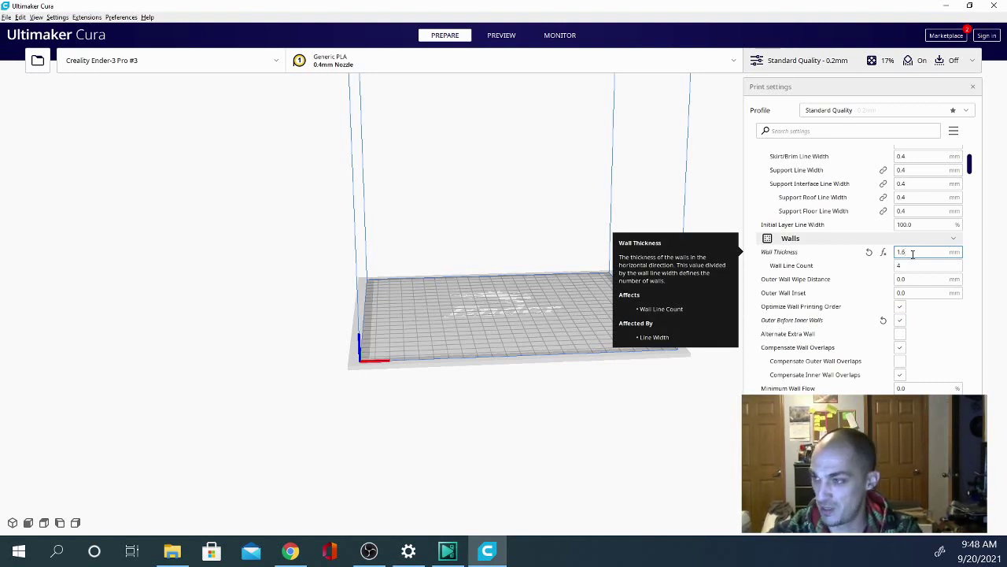
{"action": "left_click", "coordinate": [913, 252]}
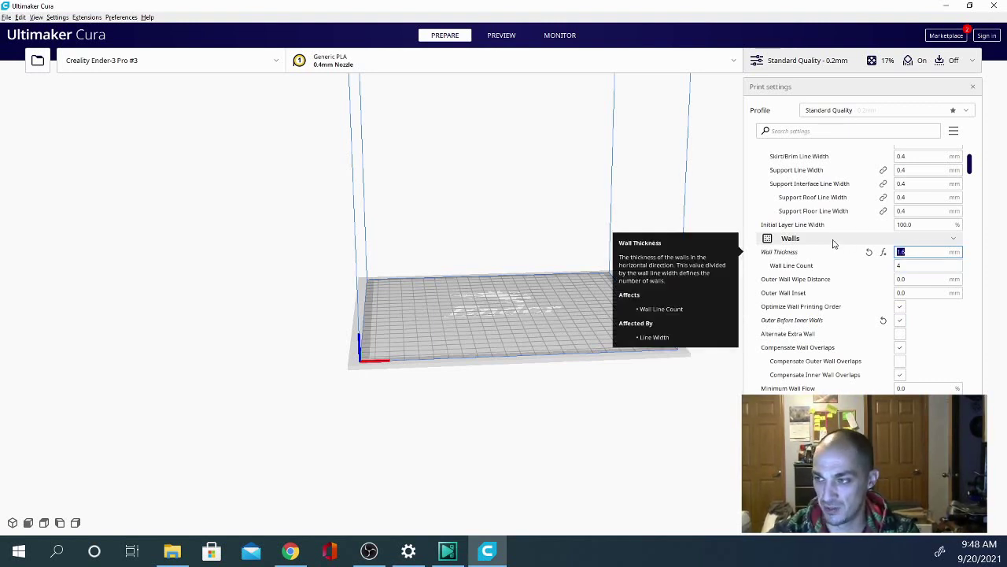